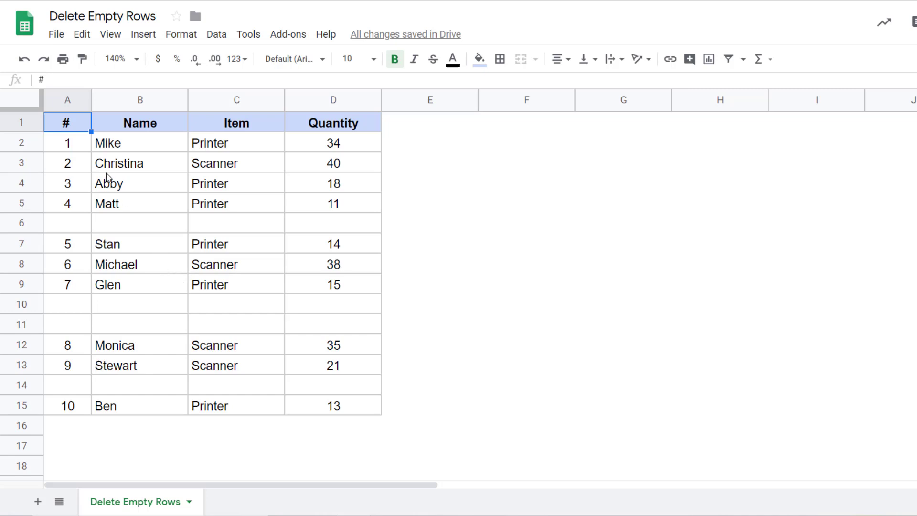
- Select A1:D15 and create a filter on the table's header row
{"action": "left_click_drag", "start_coordinate": [94, 127], "coordinate": [336, 407]}
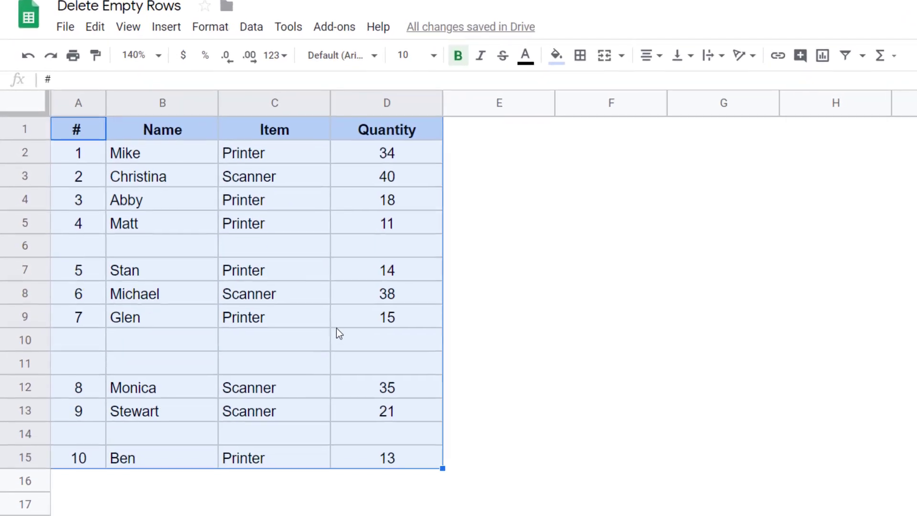
{"action": "left_click", "coordinate": [220, 33]}
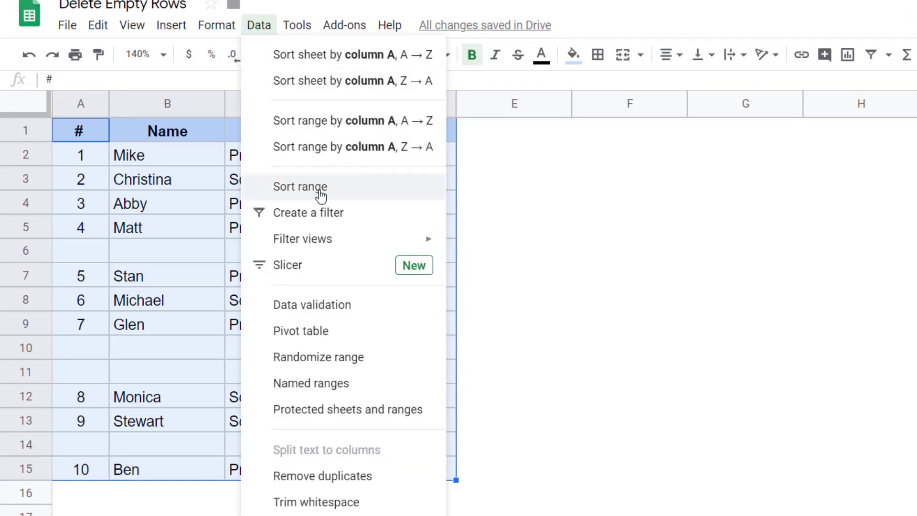
{"action": "left_click", "coordinate": [323, 221]}
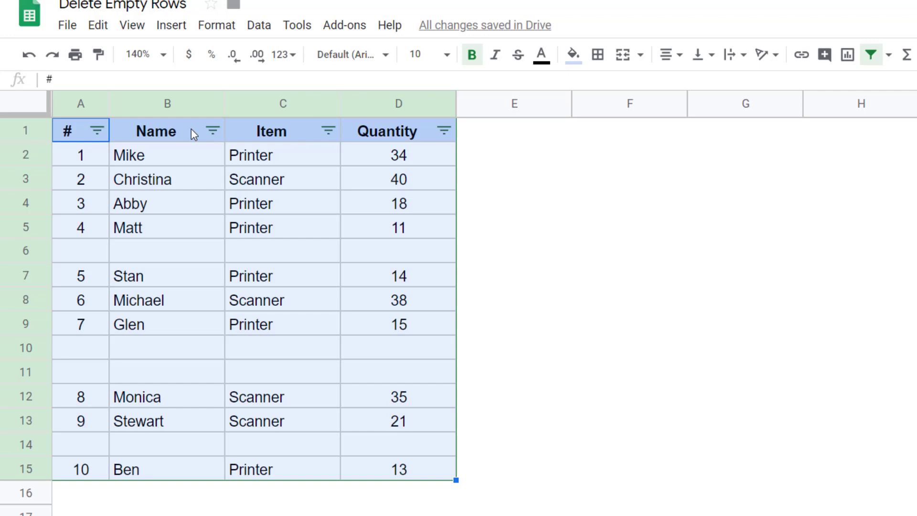
- Filter the Name column to show only (Blanks), leaving rows 6, 10, 11 and 14
{"action": "left_click", "coordinate": [211, 129]}
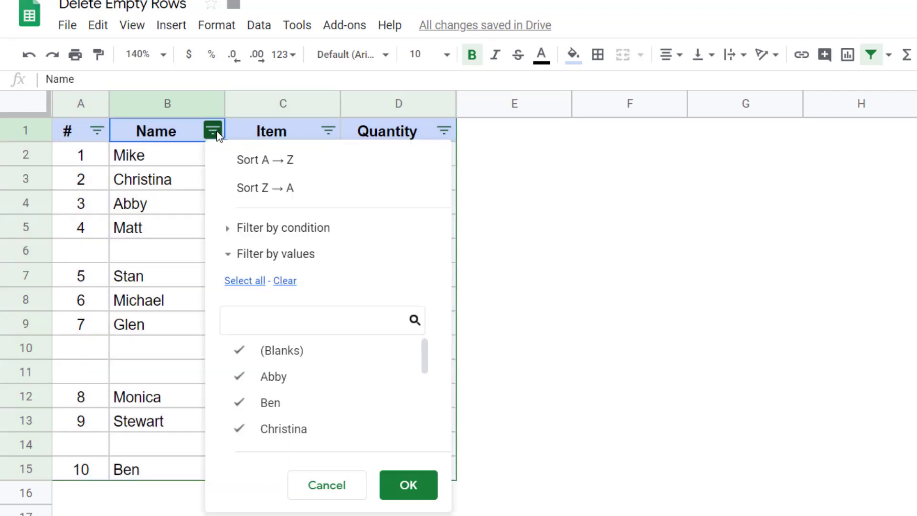
{"action": "left_click", "coordinate": [284, 281]}
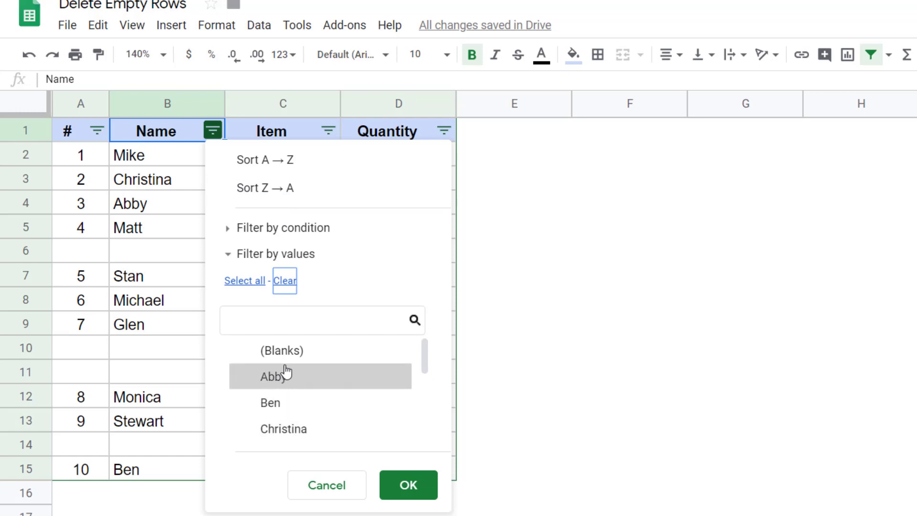
{"action": "left_click", "coordinate": [267, 354]}
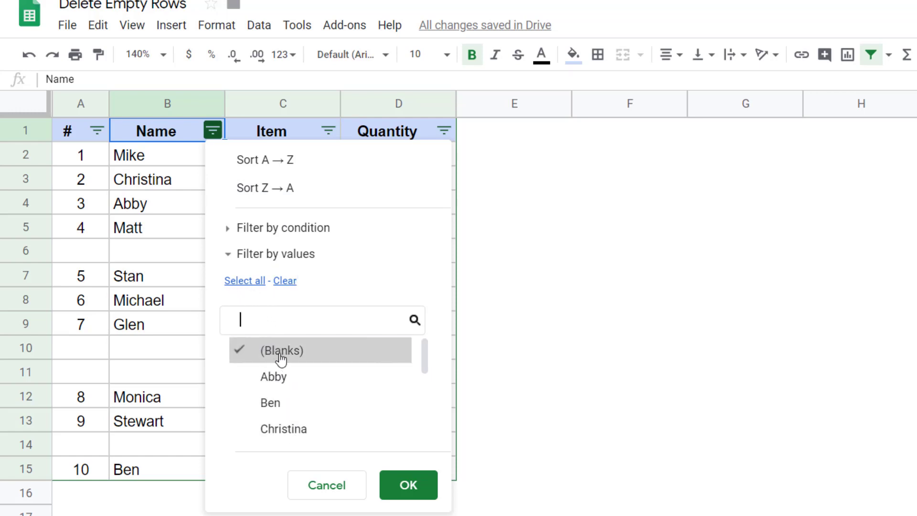
{"action": "left_click", "coordinate": [407, 486]}
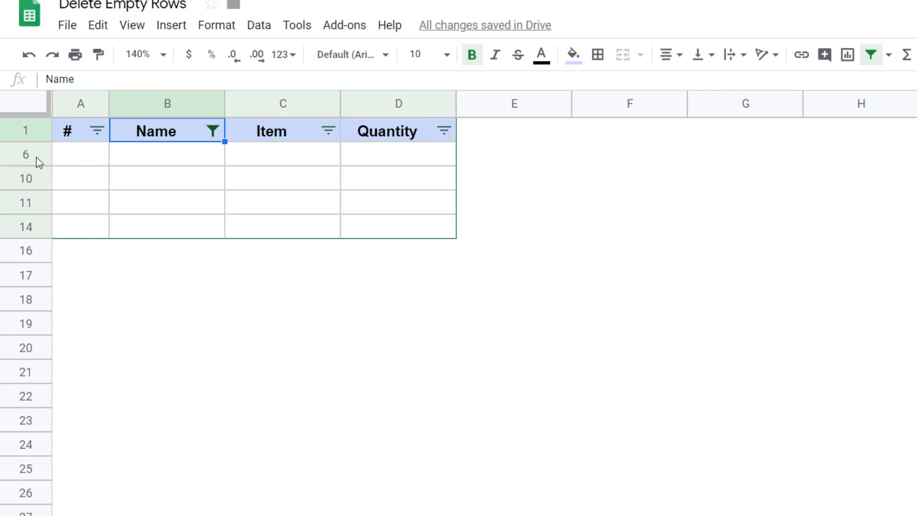
- Delete the visible blank rows 6–14 from the filtered table
{"action": "left_click_drag", "start_coordinate": [34, 155], "coordinate": [34, 222]}
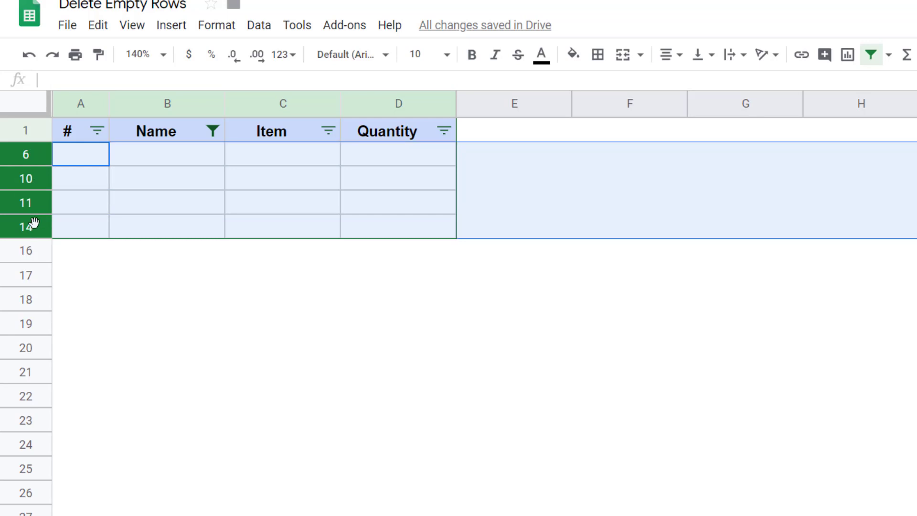
{"action": "right_click", "coordinate": [34, 222]}
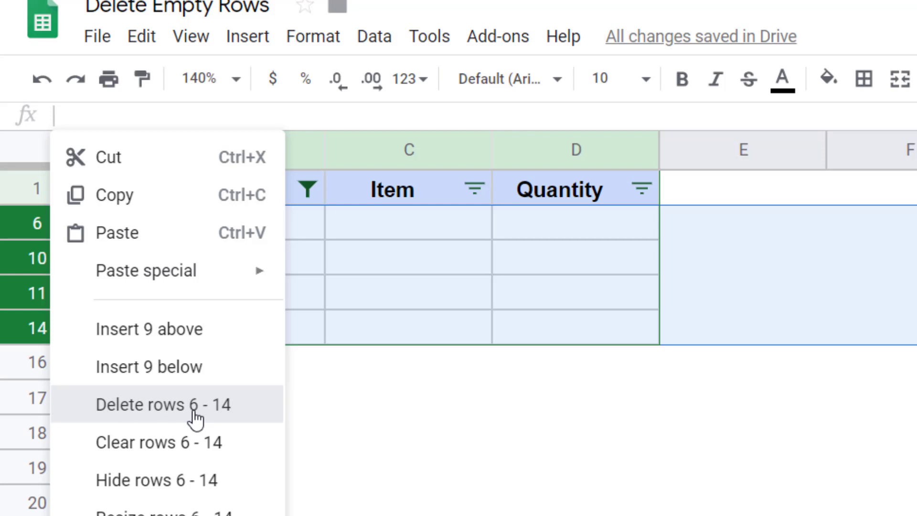
{"action": "left_click", "coordinate": [196, 420]}
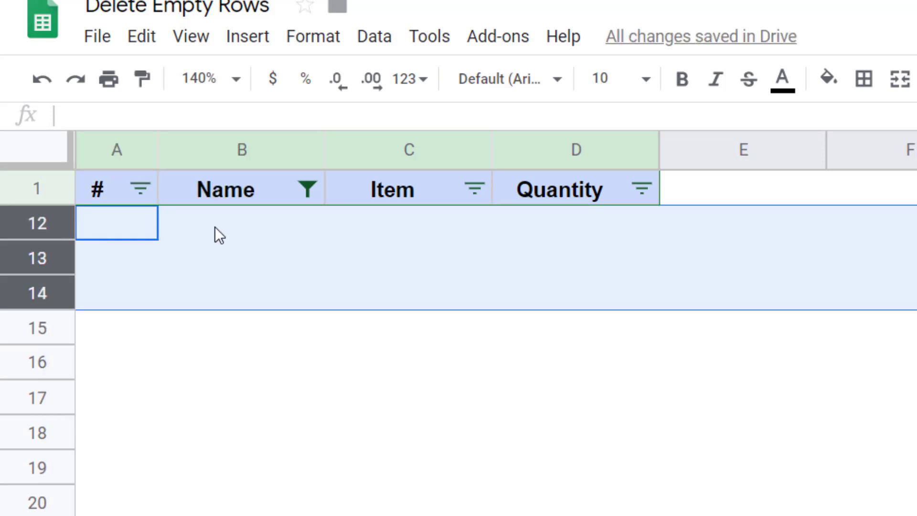
- Select all values in the Name filter so every row, including blanks, is shown
{"action": "left_click", "coordinate": [306, 190]}
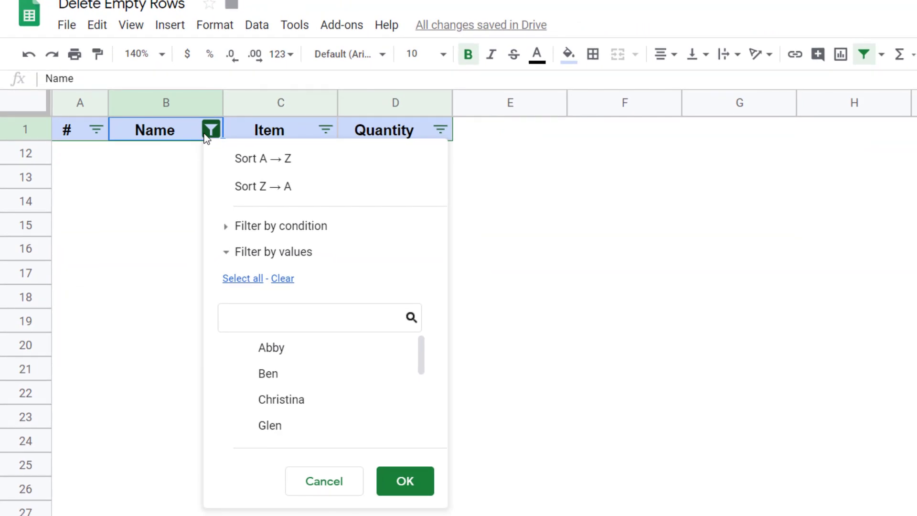
{"action": "left_click", "coordinate": [244, 286]}
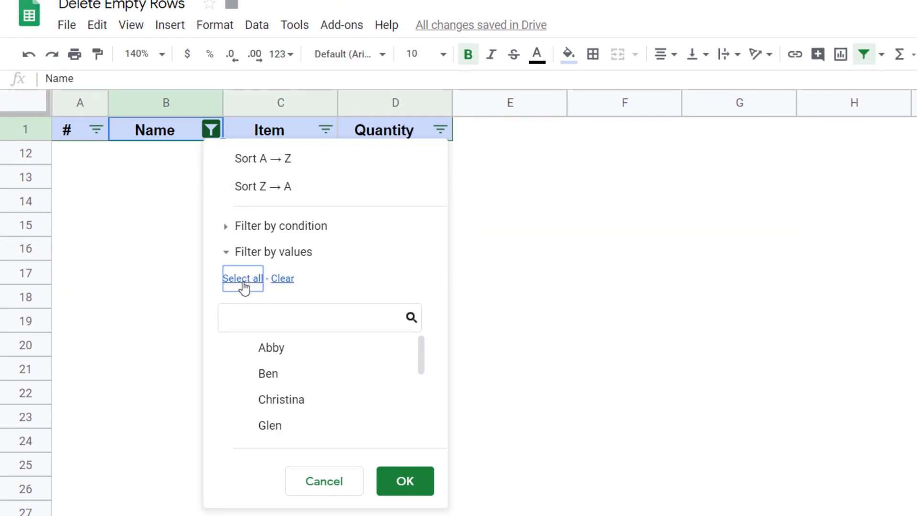
{"action": "left_click", "coordinate": [401, 484]}
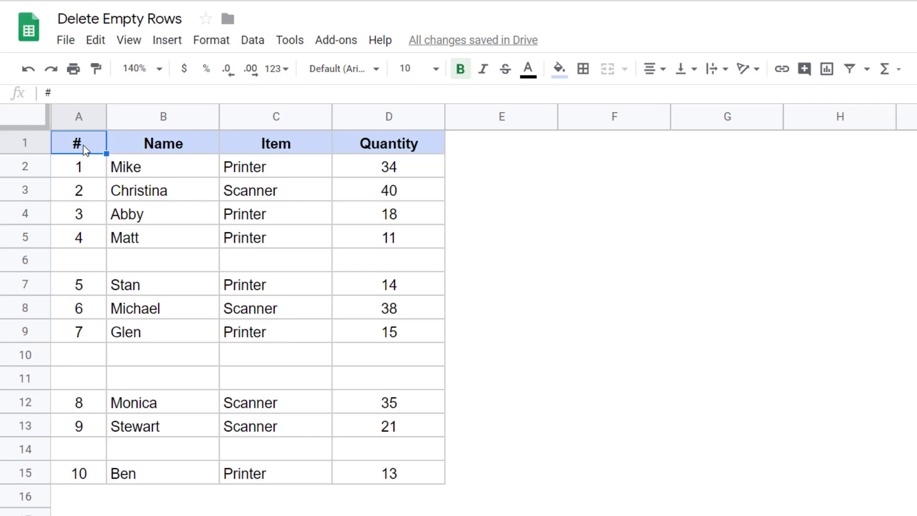
- Sort A1:D15 by the # column A→Z, treating row 1 as headers
{"action": "left_click_drag", "start_coordinate": [84, 145], "coordinate": [395, 473]}
{"action": "left_click", "coordinate": [253, 40]}
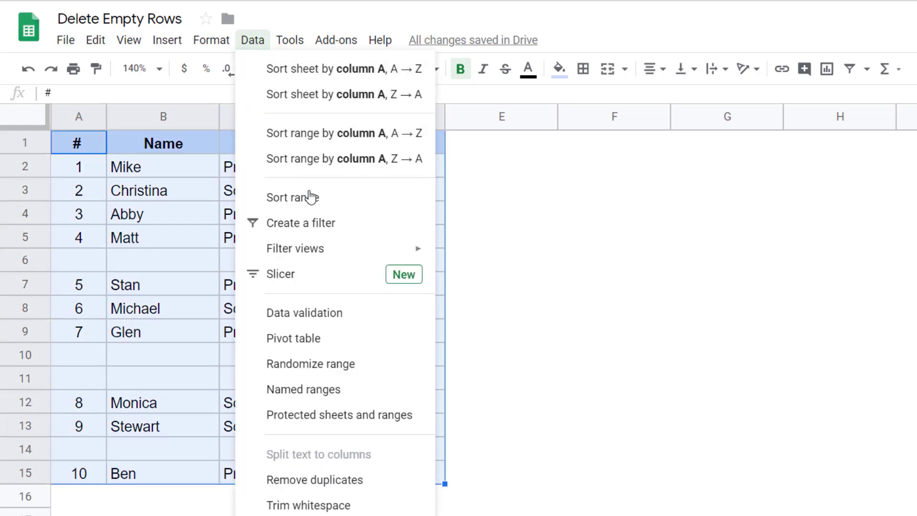
{"action": "left_click", "coordinate": [286, 203]}
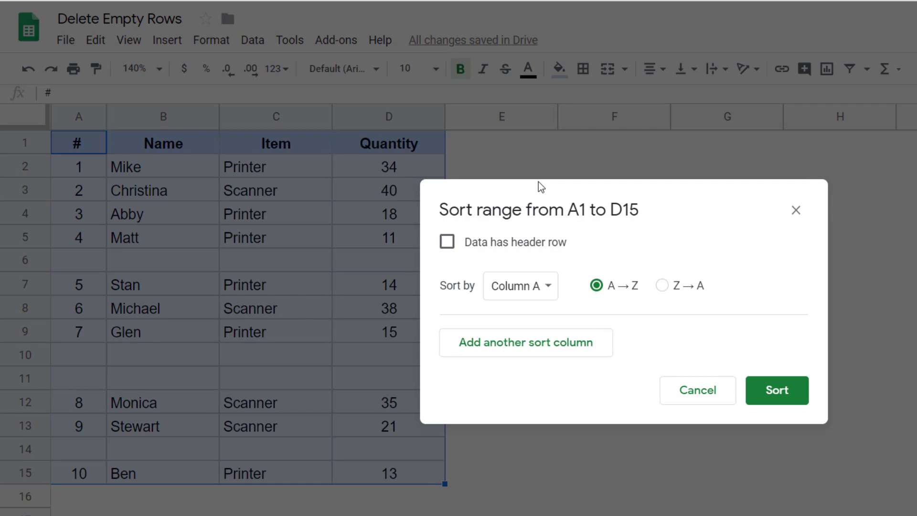
{"action": "left_click", "coordinate": [551, 223]}
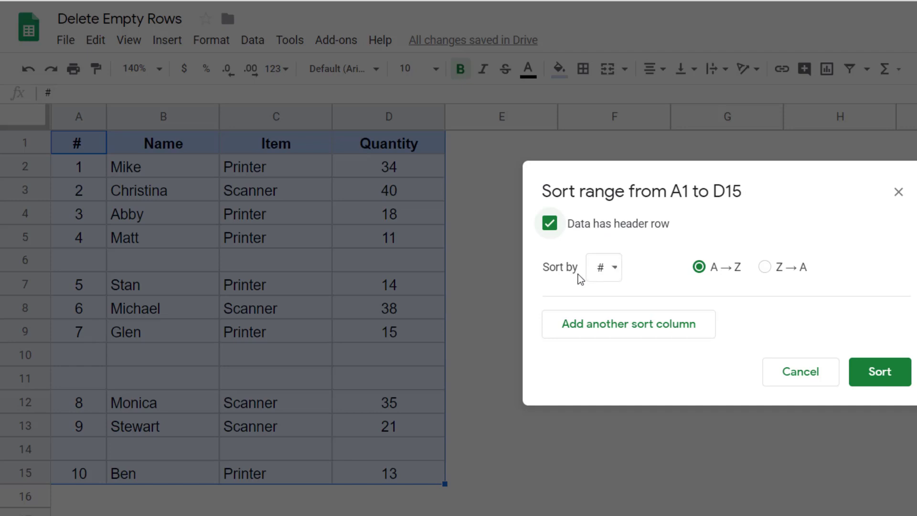
{"action": "left_click", "coordinate": [615, 270]}
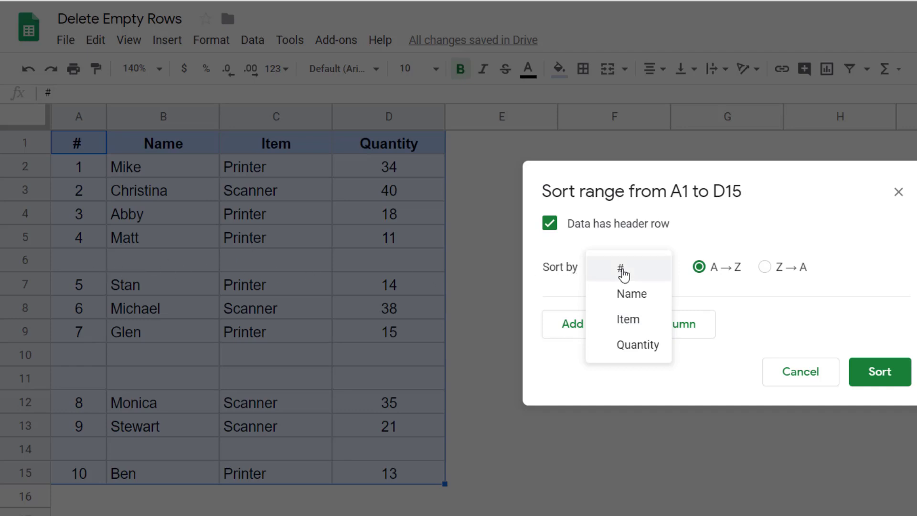
{"action": "left_click", "coordinate": [621, 270]}
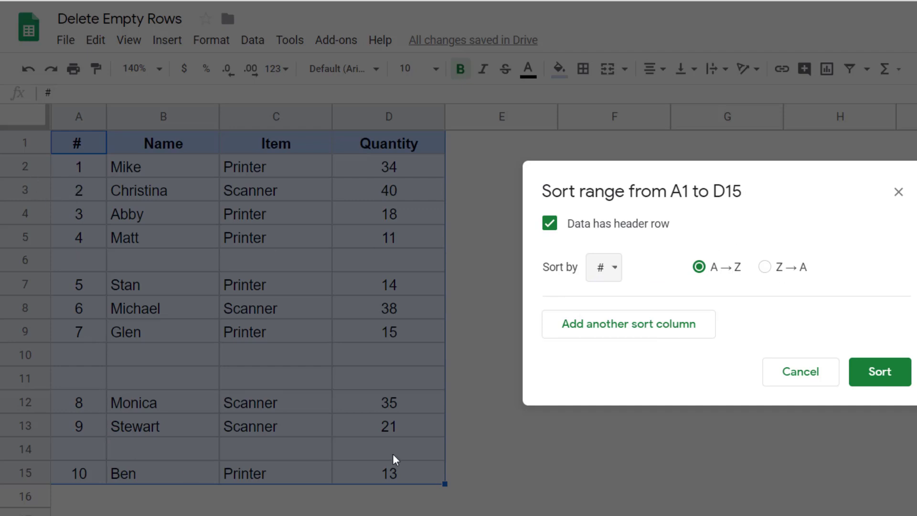
{"action": "left_click", "coordinate": [876, 378]}
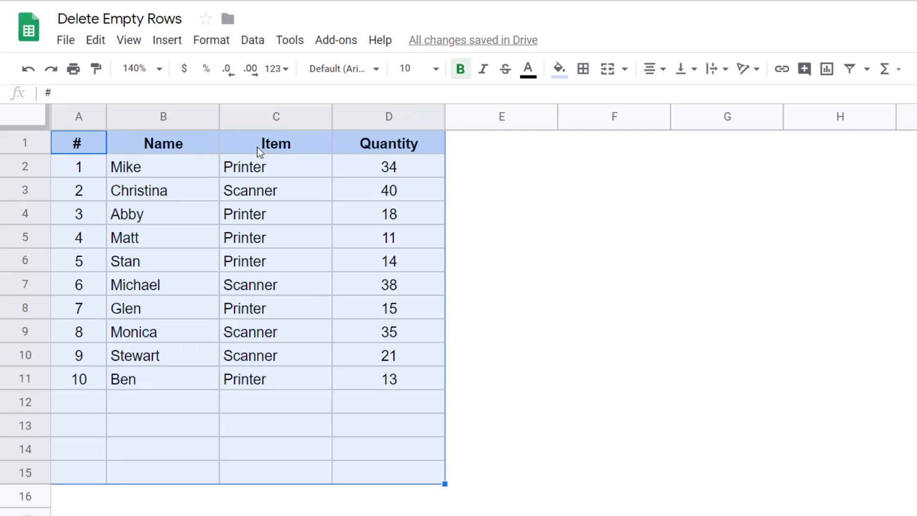
- Delete the blank rows 12–15 at the bottom and deselect them
{"action": "left_click_drag", "start_coordinate": [33, 404], "coordinate": [29, 471]}
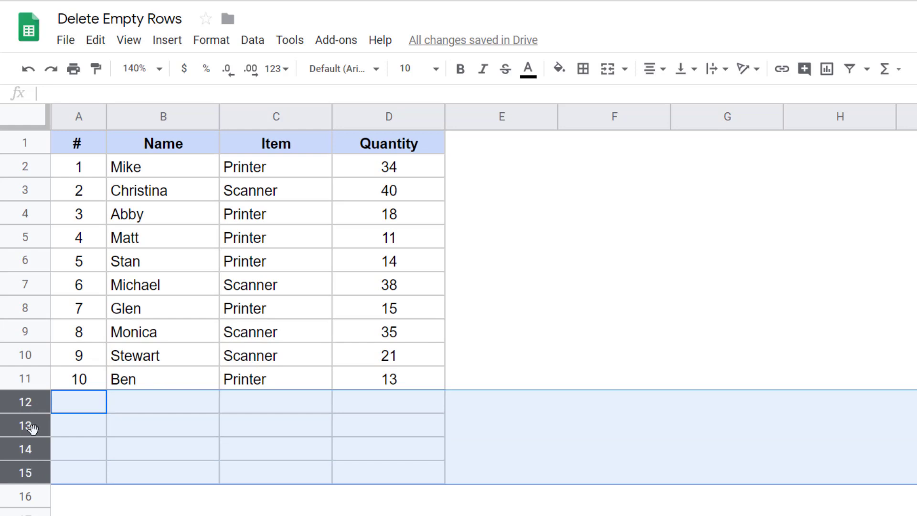
{"action": "right_click", "coordinate": [35, 471]}
{"action": "left_click", "coordinate": [98, 297]}
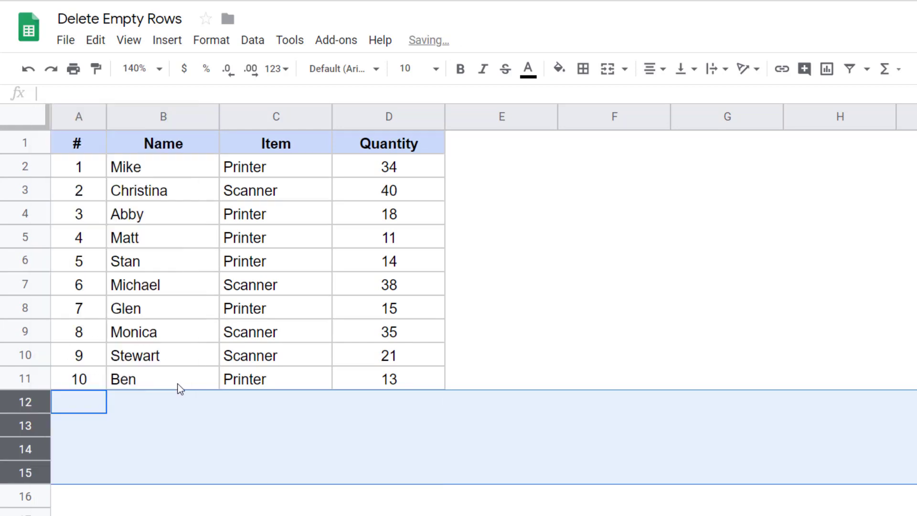
{"action": "left_click", "coordinate": [168, 300]}
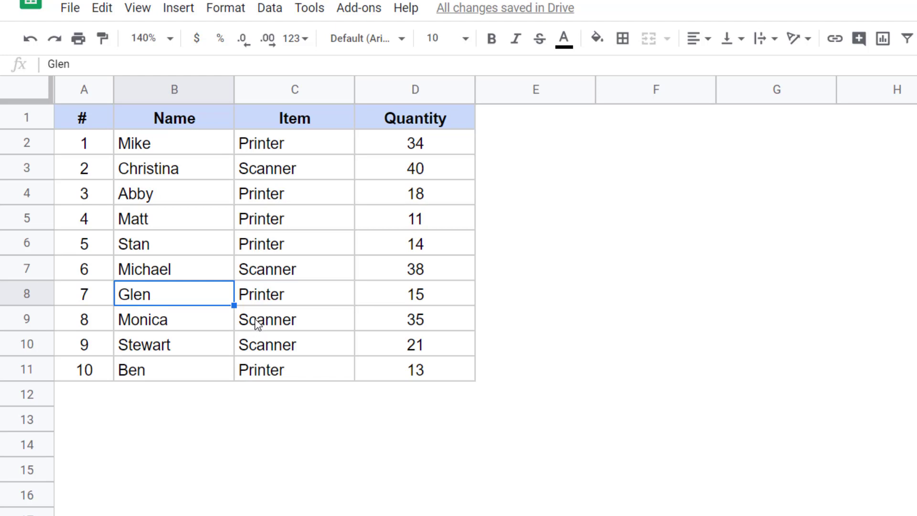
- Enter a 'helpe' header in E1 with helper numbers 1, 2, 3 below it
{"action": "left_click", "coordinate": [533, 120]}
{"action": "type", "text": "helper"}
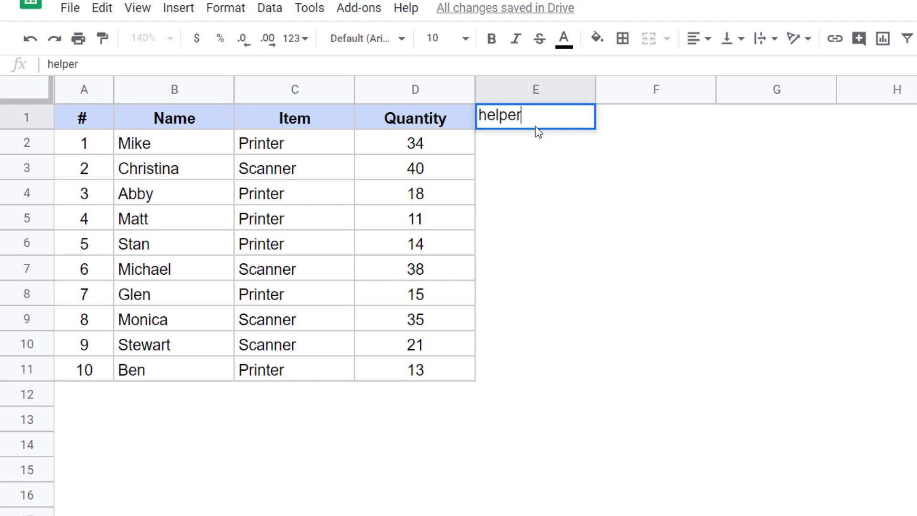
{"action": "key", "text": "Return"}
{"action": "type", "text": "1"}
{"action": "key", "text": "Return"}
{"action": "type", "text": "2"}
{"action": "key", "text": "Return"}
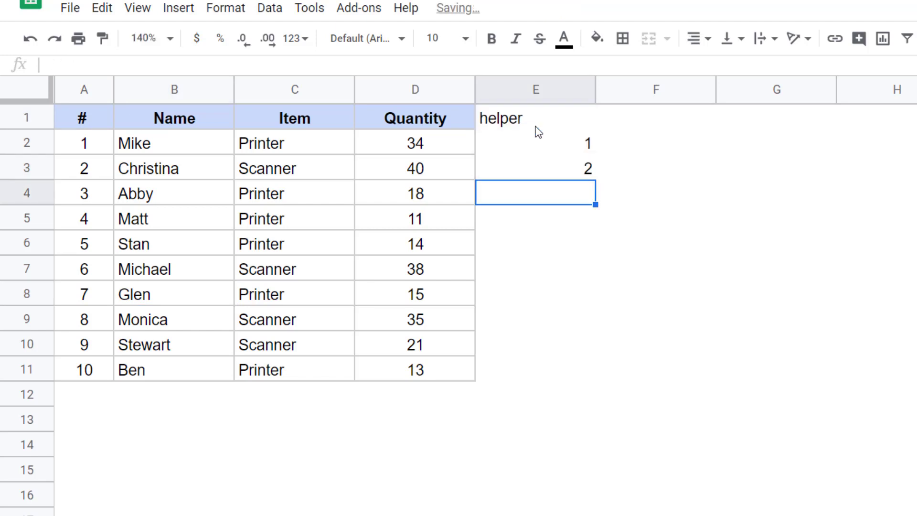
{"action": "type", "text": "3"}
{"action": "left_click", "coordinate": [539, 132]}
{"action": "key", "text": "shift+Down"}
{"action": "key", "text": "shift+Down"}
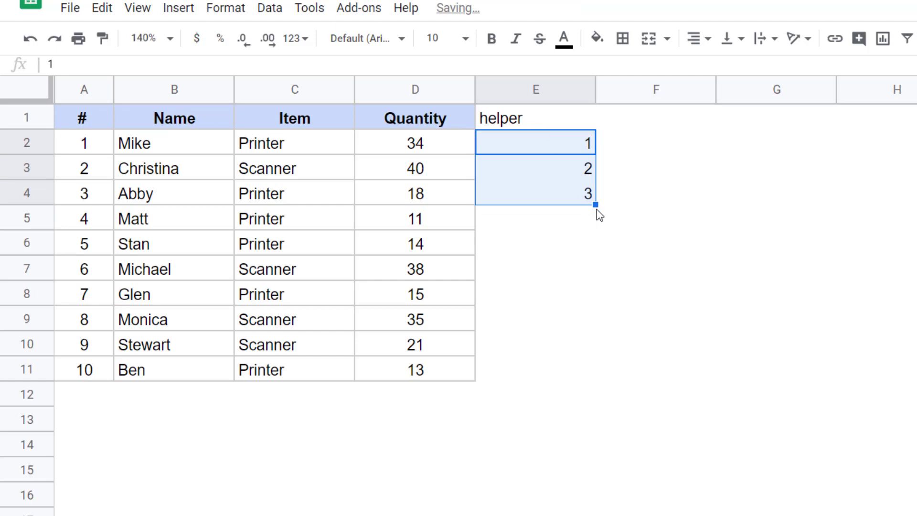
- Extend the helper numbers down to row 11, then undo the helper column
{"action": "left_click", "coordinate": [593, 219]}
{"action": "left_click", "coordinate": [581, 143]}
{"action": "left_click", "coordinate": [592, 200], "text": "shift"}
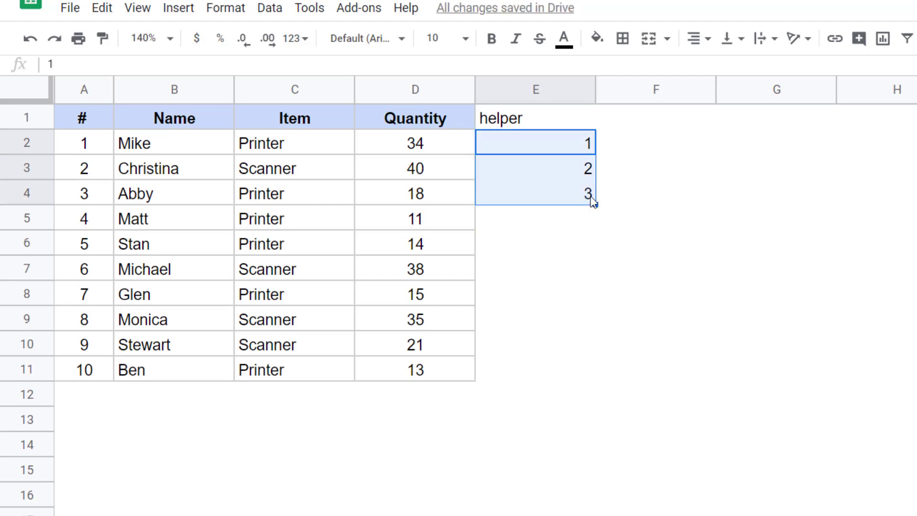
{"action": "left_click_drag", "start_coordinate": [595, 205], "coordinate": [603, 377]}
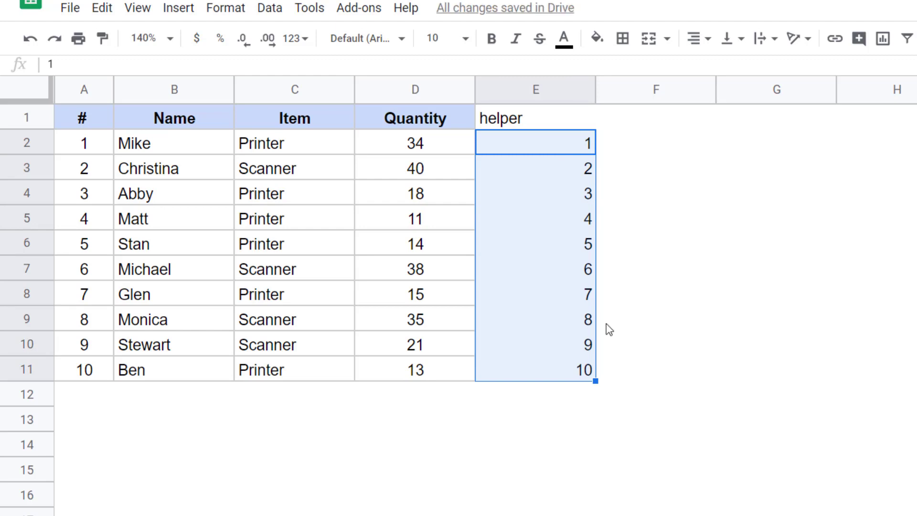
{"action": "key", "text": "ctrl+z"}
{"action": "key", "text": "ctrl+z"}
{"action": "key", "text": "ctrl+z"}
{"action": "key", "text": "ctrl+z"}
{"action": "key", "text": "ctrl+z"}
{"action": "key", "text": "ctrl+z"}
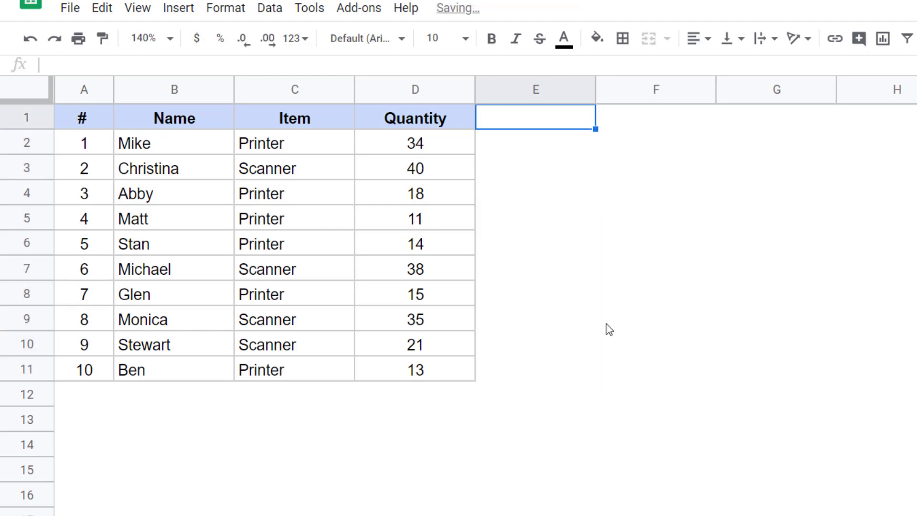
- Undo back to the table with blank rows and enter 'Helper' in E1
{"action": "key", "text": "ctrl+z"}
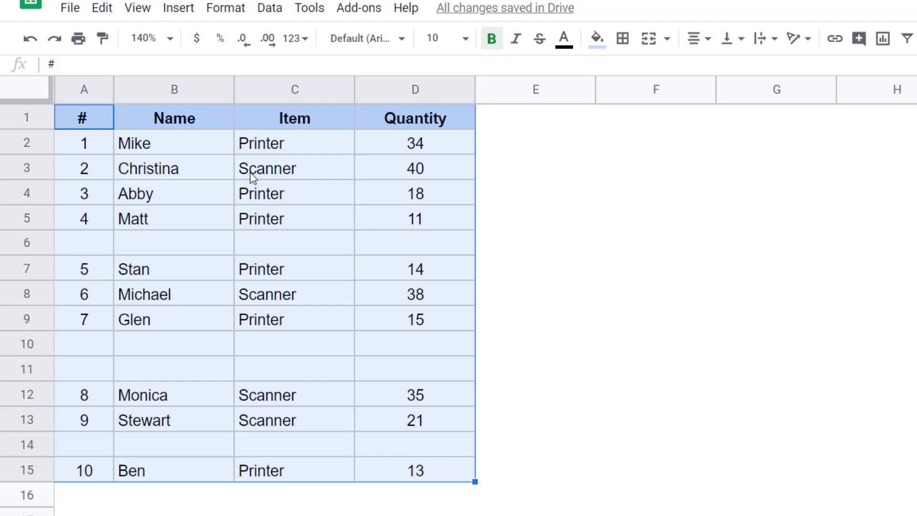
{"action": "left_click", "coordinate": [167, 160]}
{"action": "left_click", "coordinate": [502, 123]}
{"action": "type", "text": "Helper"}
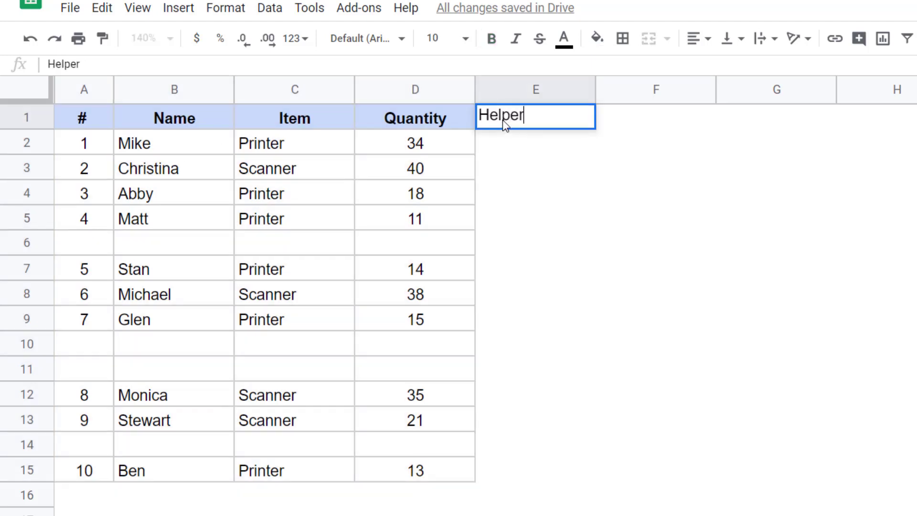
{"action": "key", "text": "Return"}
- Enter 1, 2, 3 in E2:E4, correcting the mistyped 34 to 3
{"action": "type", "text": "1"}
{"action": "key", "text": "Return"}
{"action": "type", "text": "2"}
{"action": "key", "text": "Return"}
{"action": "type", "text": "34"}
{"action": "key", "text": "Up"}
{"action": "key", "text": "Up"}
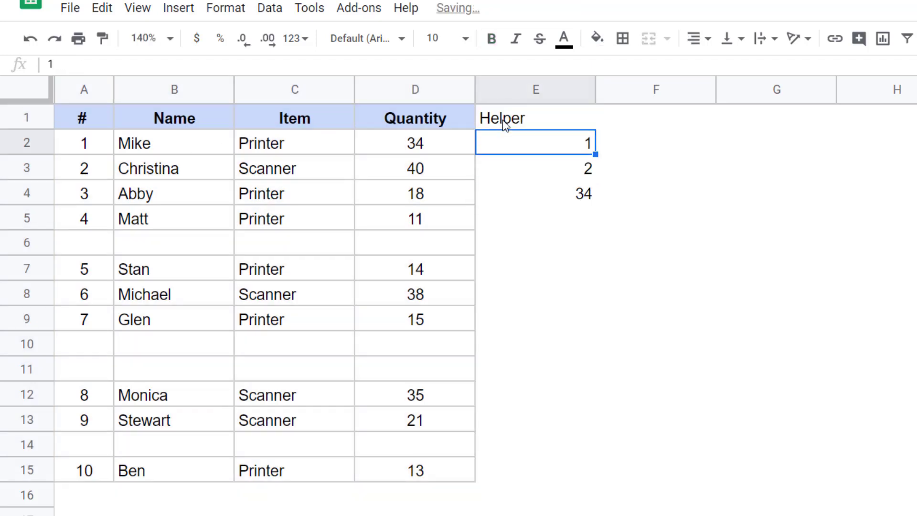
{"action": "key", "text": "Down"}
{"action": "key", "text": "Down"}
{"action": "type", "text": "3"}
{"action": "key", "text": "Up"}
{"action": "key", "text": "Up"}
{"action": "key", "text": "shift+Down"}
{"action": "key", "text": "shift+Down"}
- Fill the Helper numbers down to row 15 and select A1:E15
{"action": "left_click_drag", "start_coordinate": [595, 205], "coordinate": [590, 475]}
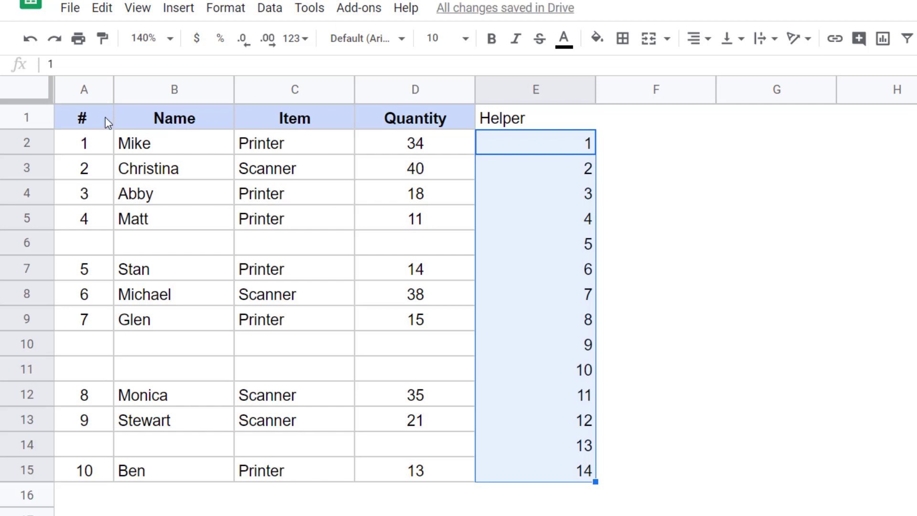
{"action": "left_click_drag", "start_coordinate": [105, 117], "coordinate": [461, 219]}
{"action": "left_click_drag", "start_coordinate": [461, 269], "coordinate": [545, 473]}
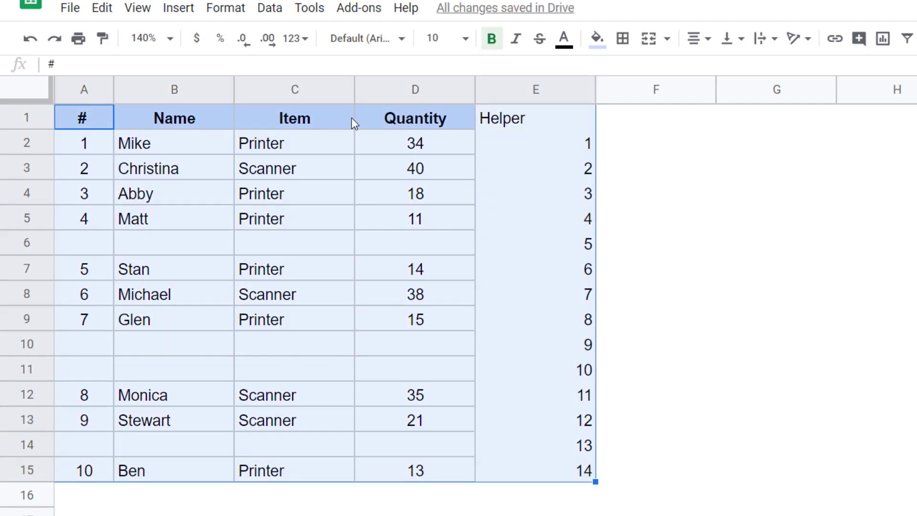
- Sort A1:E15 by Name A→Z with a header row, sinking blank rows to the bottom
{"action": "left_click", "coordinate": [269, 9]}
{"action": "left_click", "coordinate": [315, 176]}
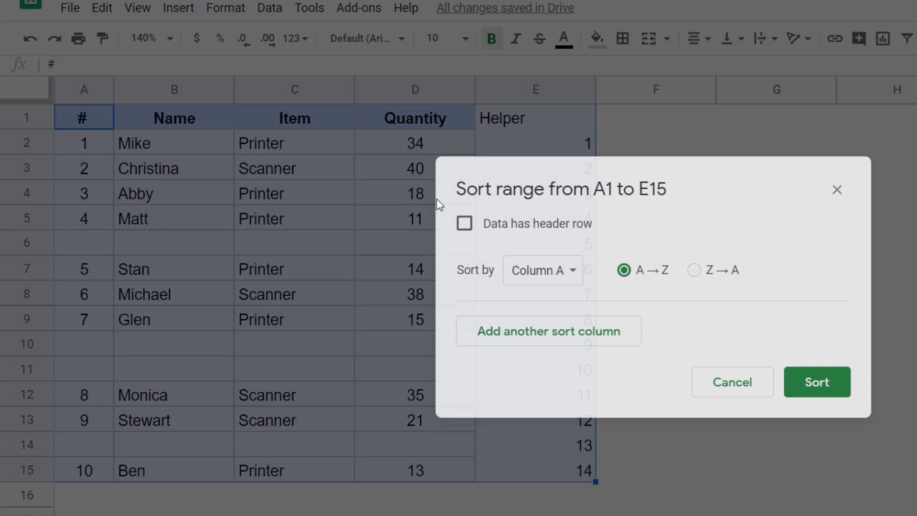
{"action": "left_click", "coordinate": [491, 233]}
{"action": "left_click_drag", "start_coordinate": [577, 189], "coordinate": [673, 192]}
{"action": "left_click", "coordinate": [628, 277]}
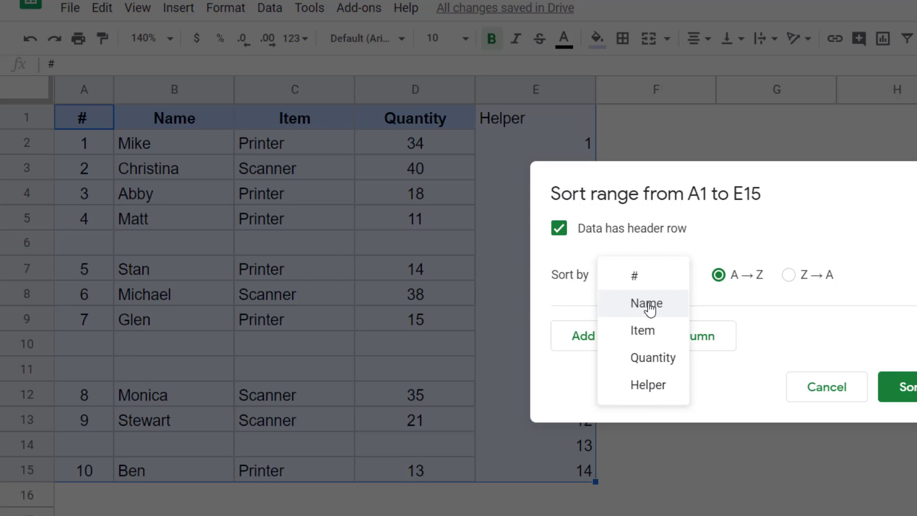
{"action": "left_click", "coordinate": [650, 306]}
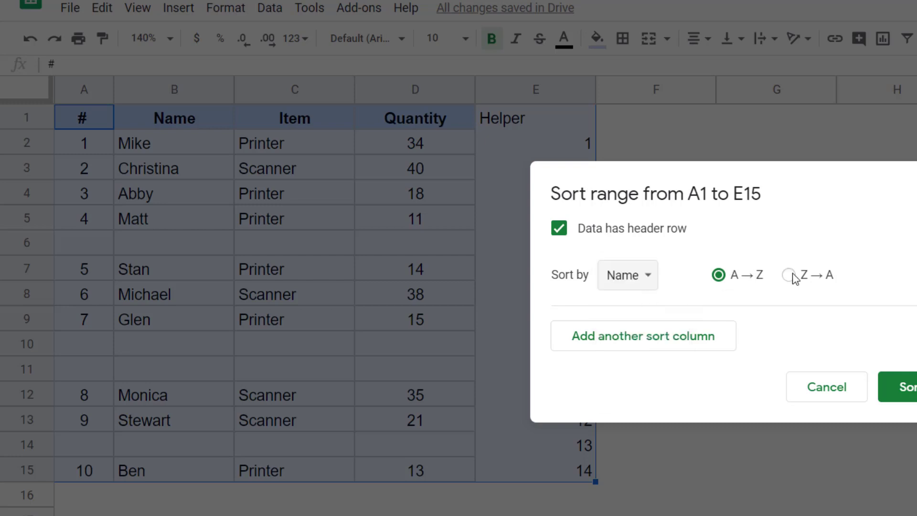
{"action": "left_click", "coordinate": [905, 389]}
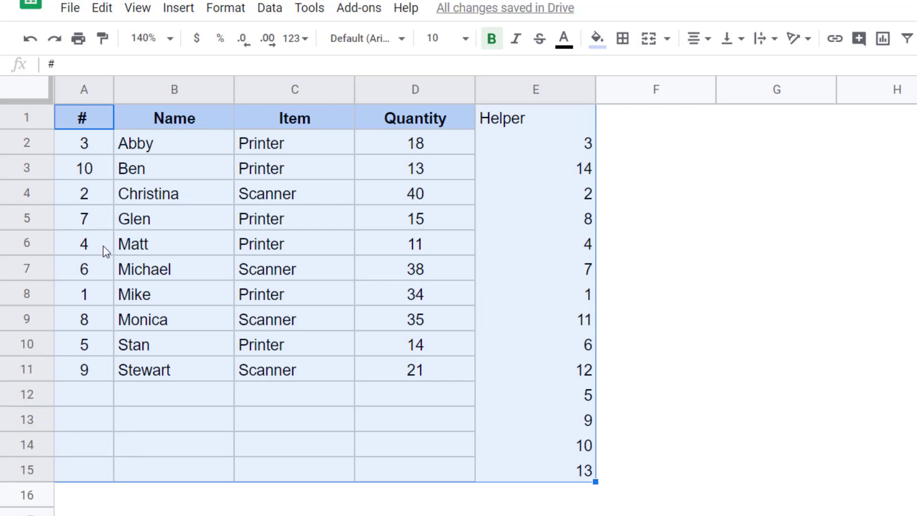
- Delete blank rows 12–15 with their stray Helper numbers, then select A1:E11
{"action": "left_click_drag", "start_coordinate": [39, 395], "coordinate": [33, 469]}
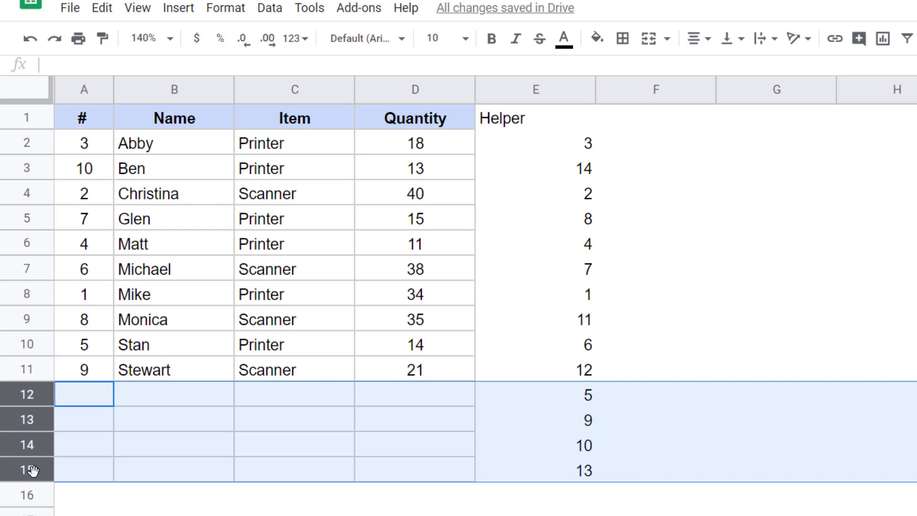
{"action": "right_click", "coordinate": [33, 469]}
{"action": "left_click", "coordinate": [102, 283]}
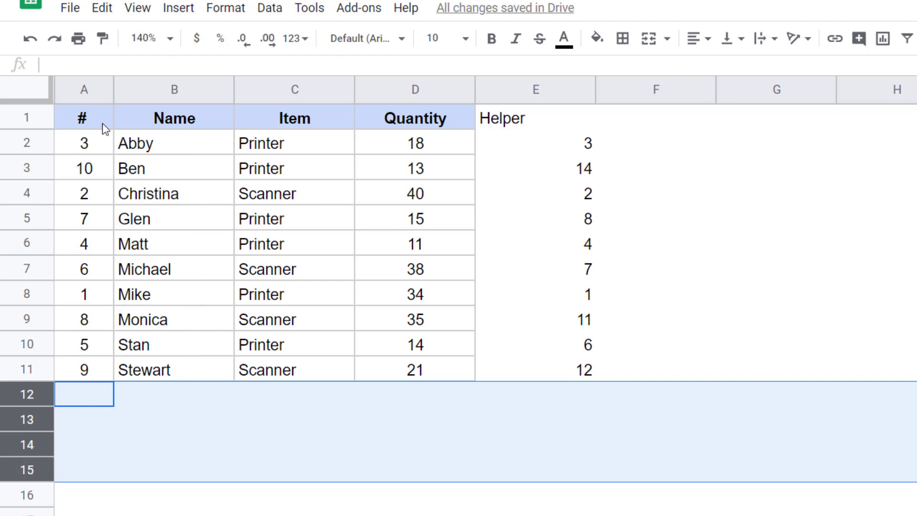
{"action": "left_click_drag", "start_coordinate": [105, 128], "coordinate": [527, 366]}
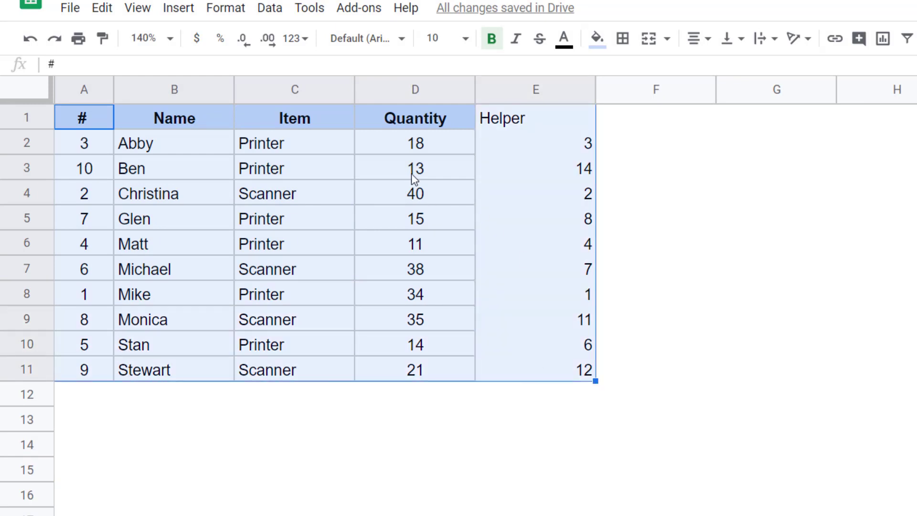
- Sort A1:E11 by Helper A→Z with a header row, putting Mike first again
{"action": "left_click", "coordinate": [271, 9]}
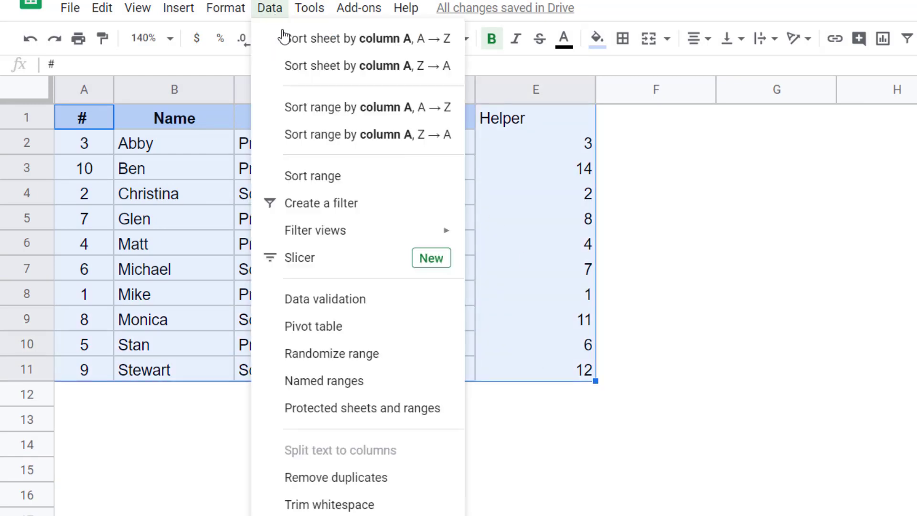
{"action": "left_click", "coordinate": [342, 178]}
{"action": "left_click", "coordinate": [463, 223]}
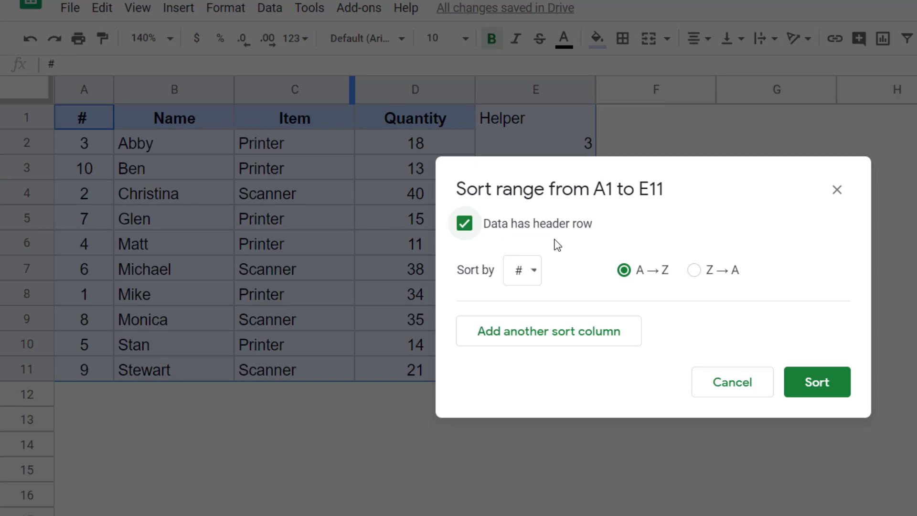
{"action": "left_click", "coordinate": [526, 273]}
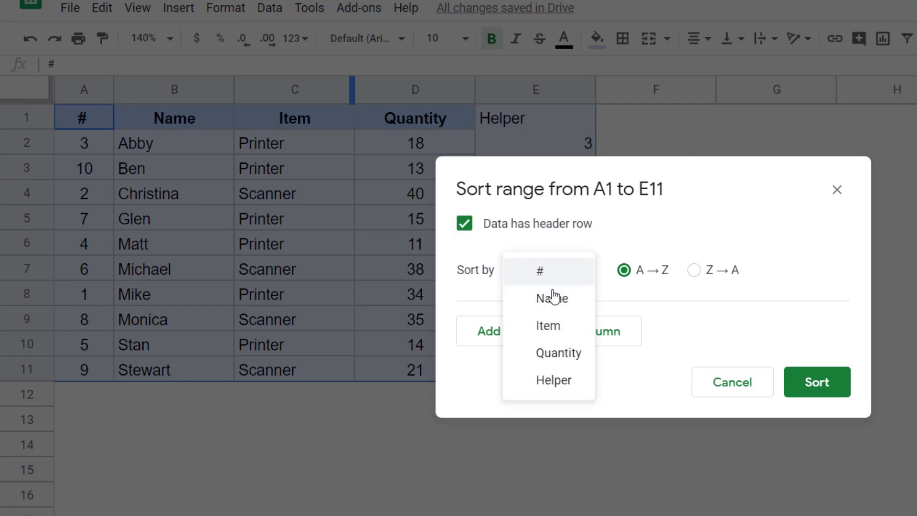
{"action": "left_click", "coordinate": [545, 388]}
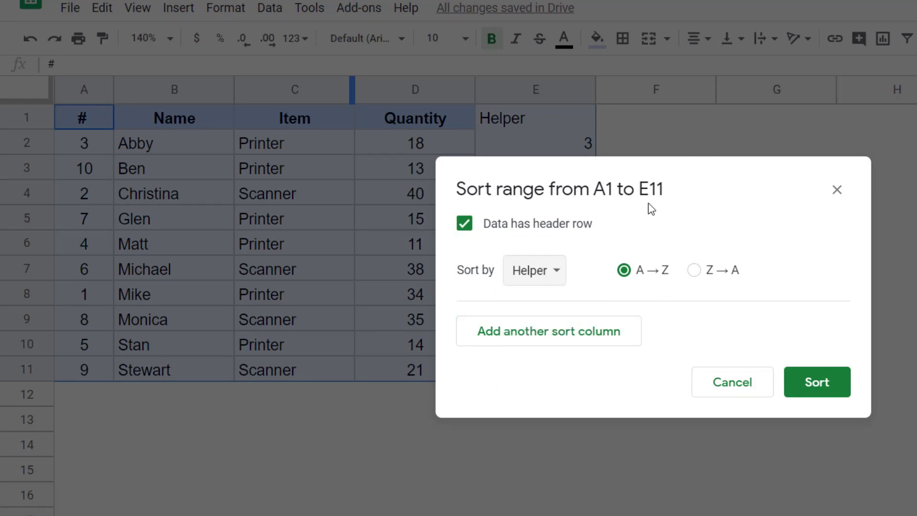
{"action": "left_click_drag", "start_coordinate": [683, 182], "coordinate": [885, 201]}
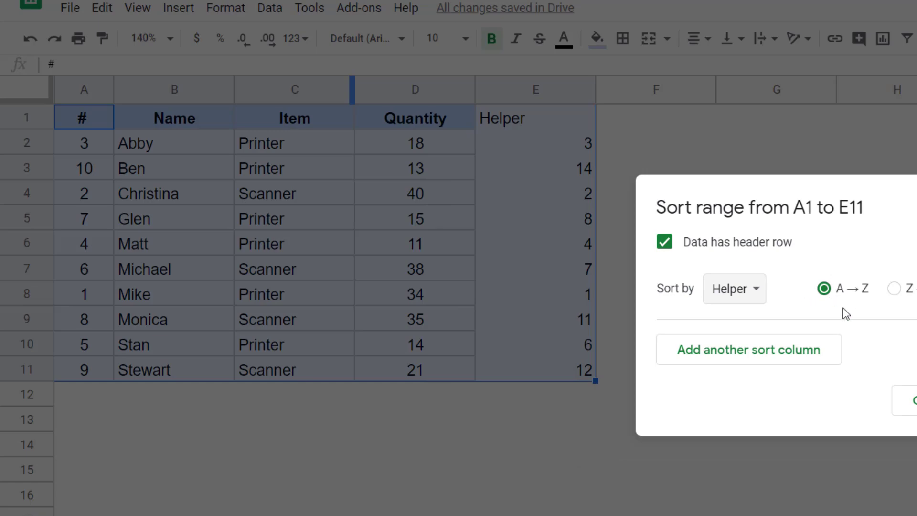
{"action": "left_click", "coordinate": [910, 401]}
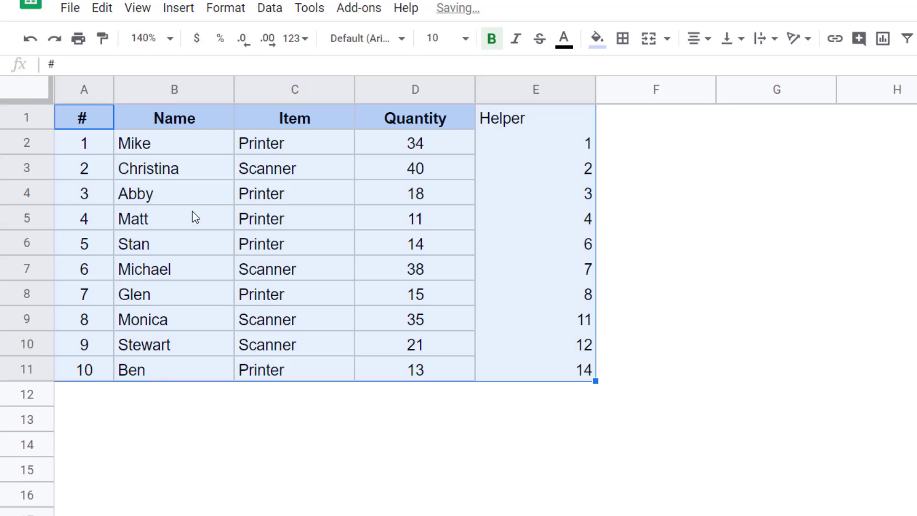